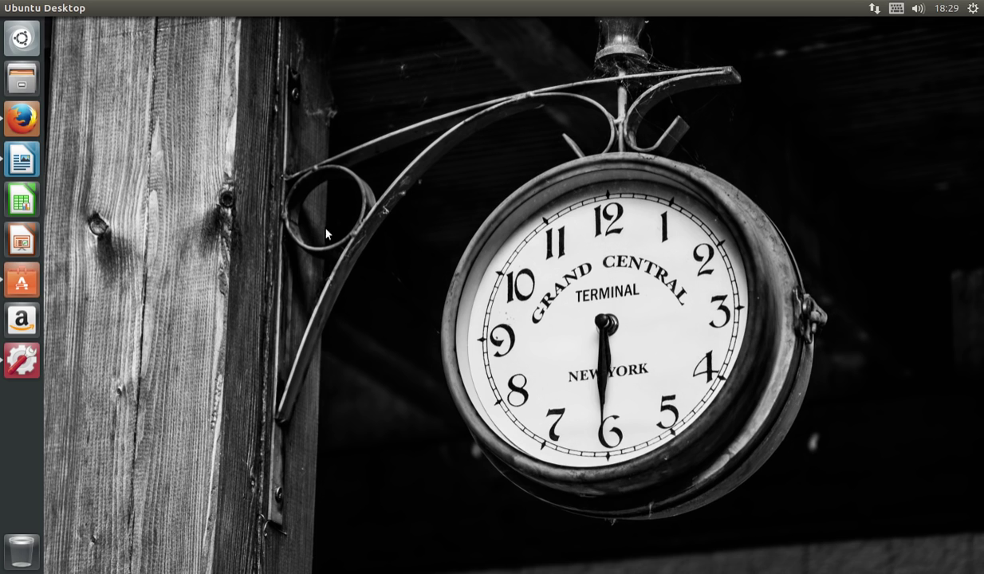
- Launch System Settings from the launcher and go to the Appearance page under Personal
click(24, 355)
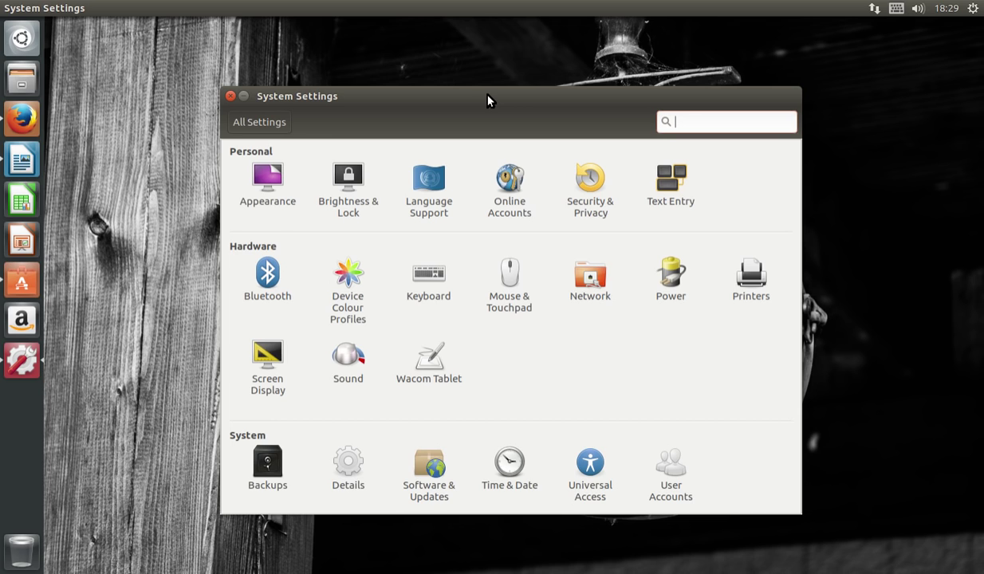
click(263, 198)
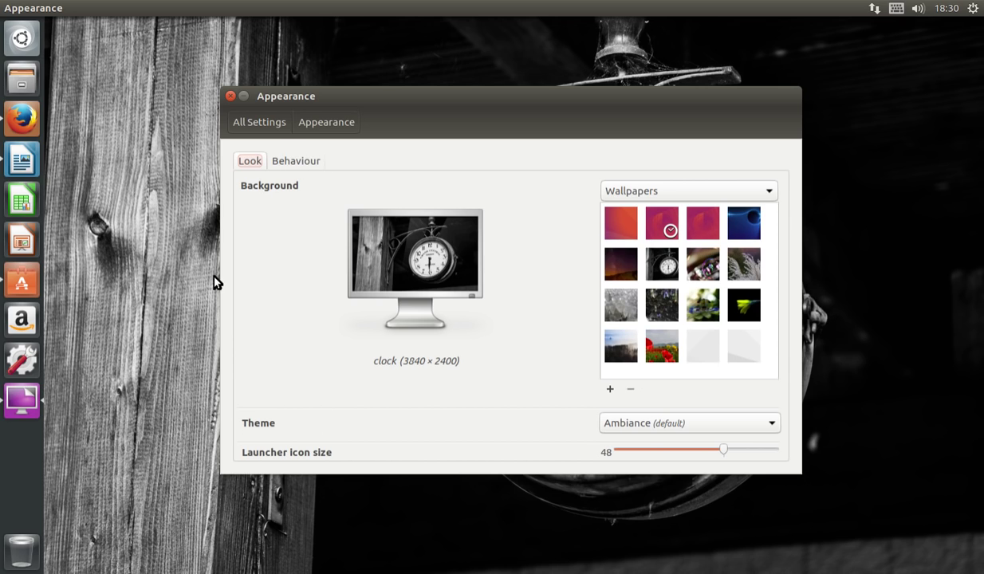
click(671, 429)
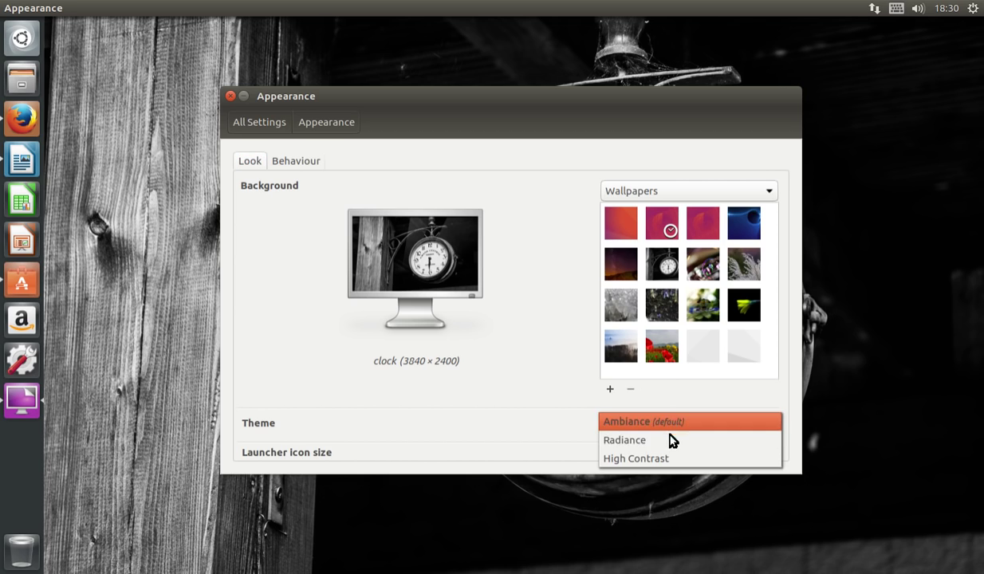
key(Escape)
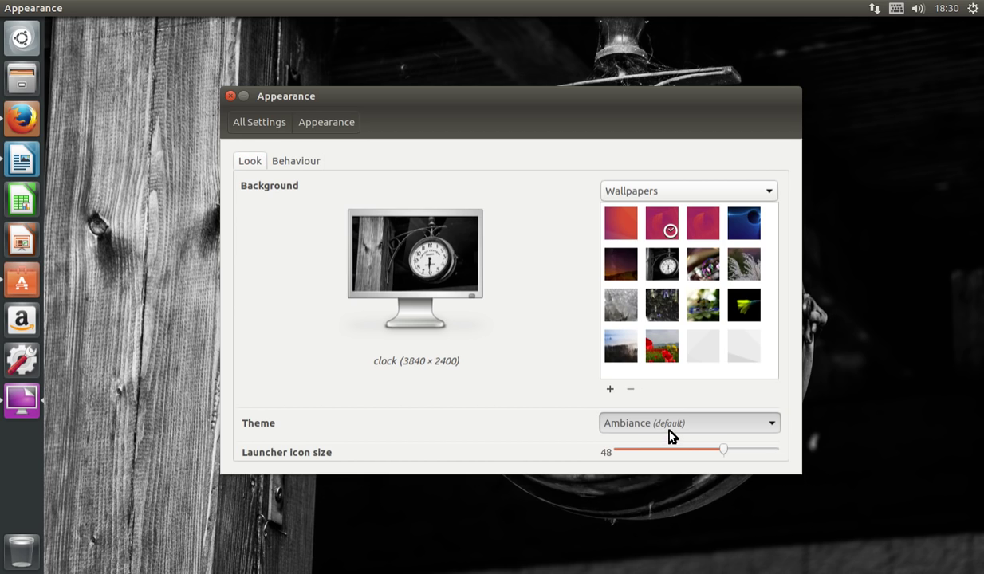
scroll(671, 430, down, 1)
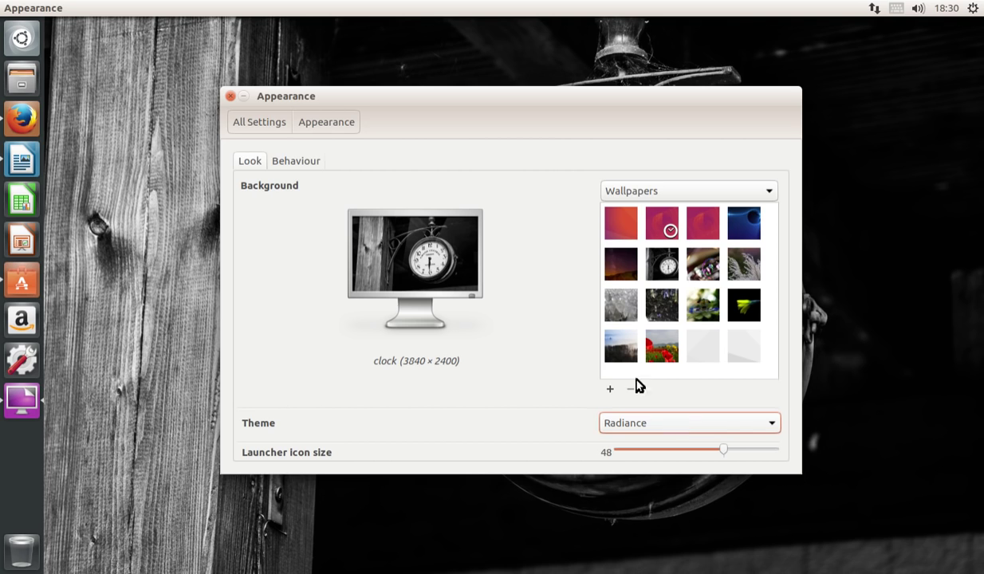
drag(456, 95, 442, 78)
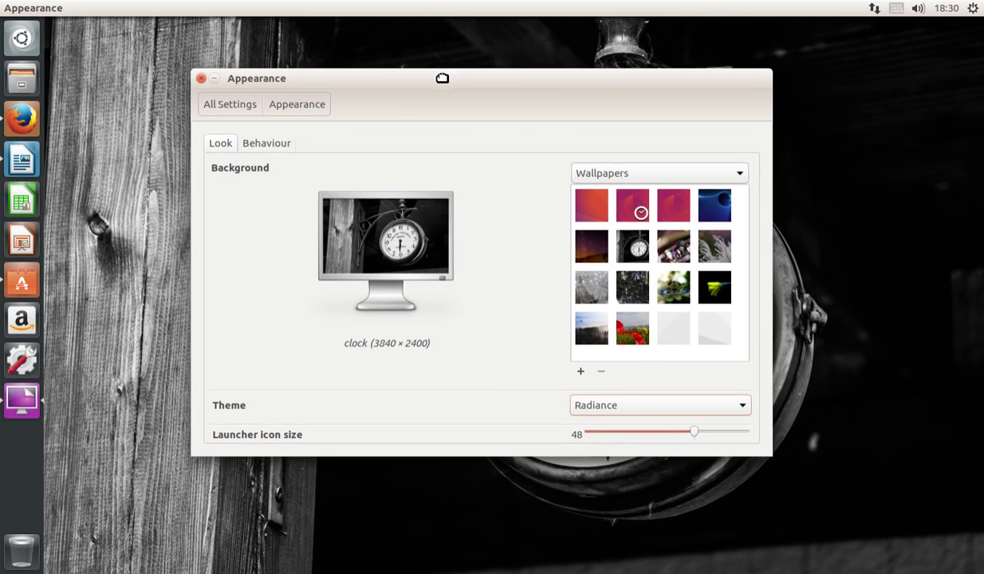
click(630, 407)
click(627, 389)
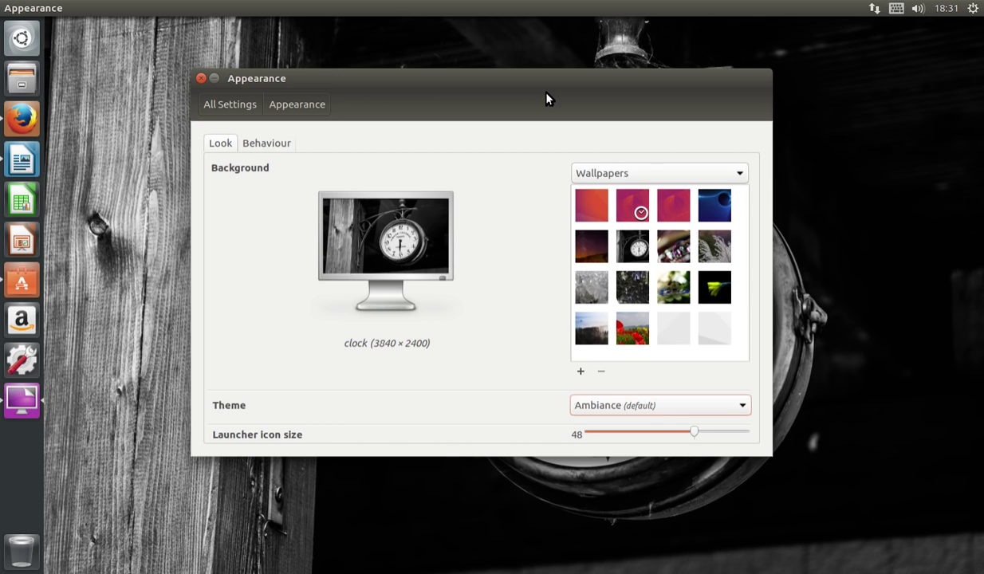
- Try the High Contrast desktop theme and briefly open and close the Dash
click(639, 404)
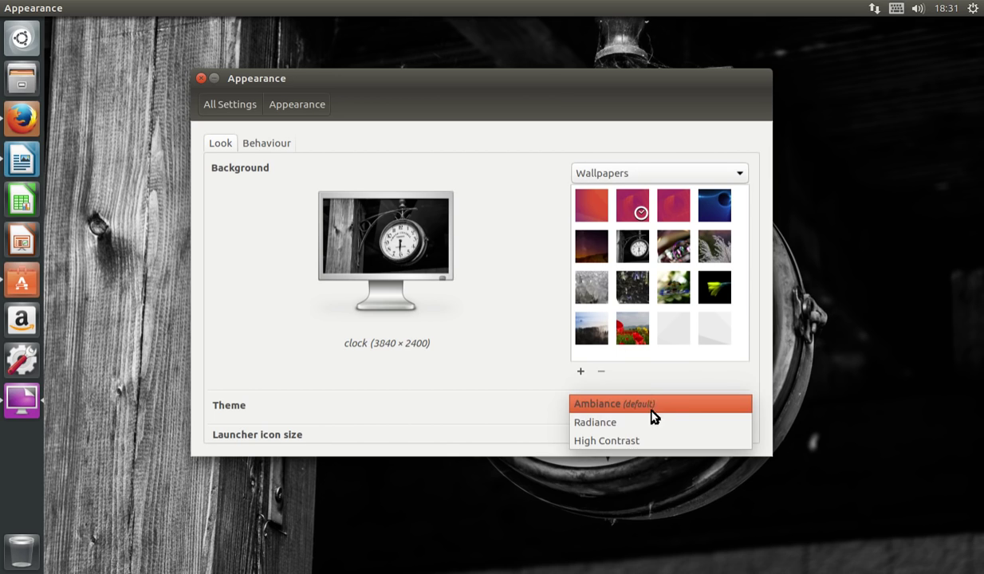
click(643, 441)
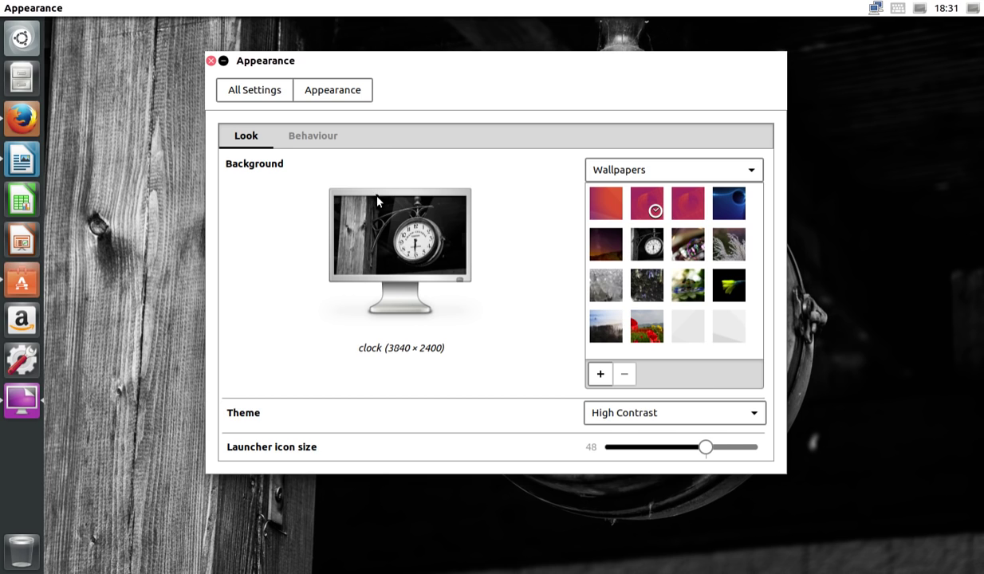
click(32, 40)
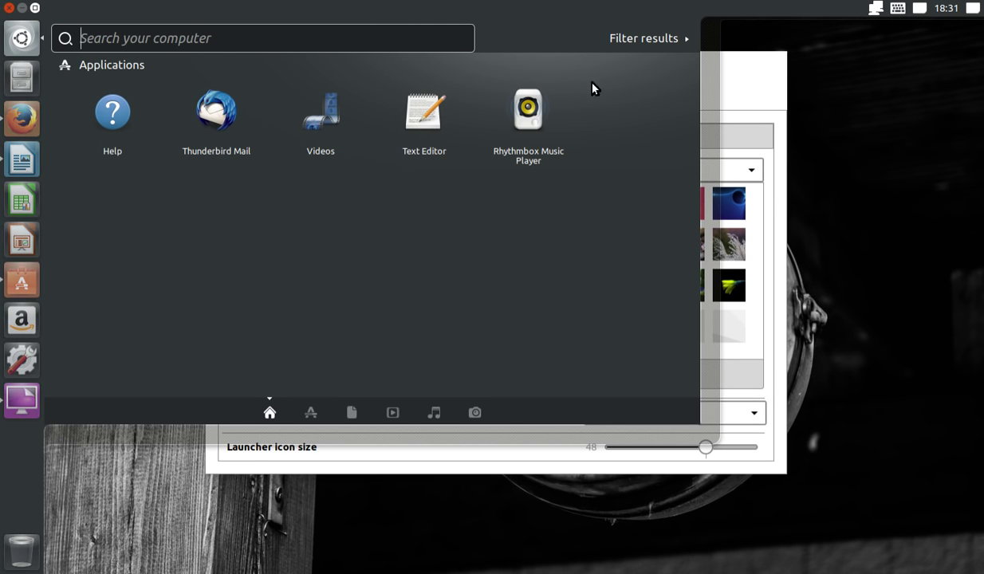
click(29, 35)
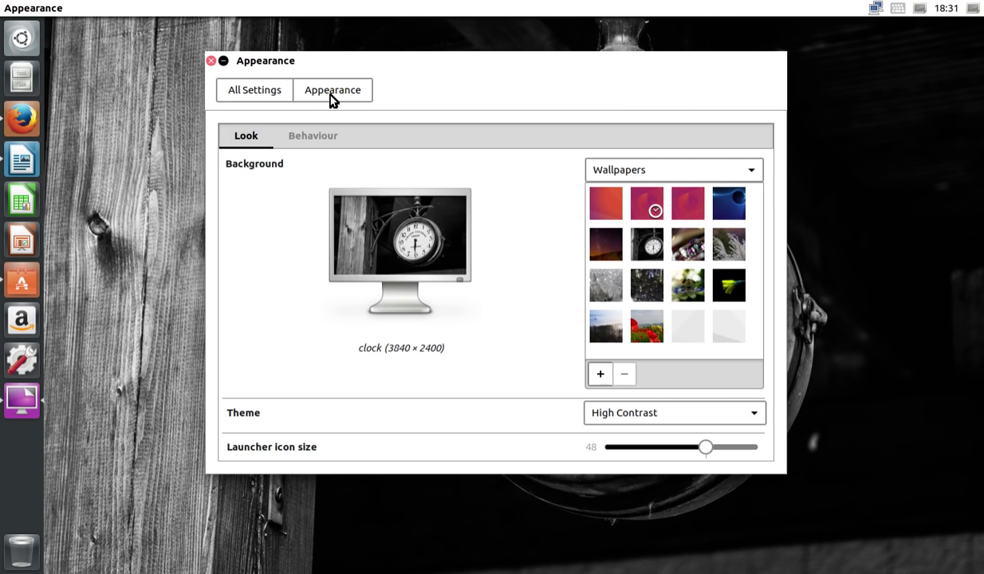
mouse_move(483, 70)
mouse_down()
mouse_move(461, 68)
mouse_move(474, 72)
mouse_up()
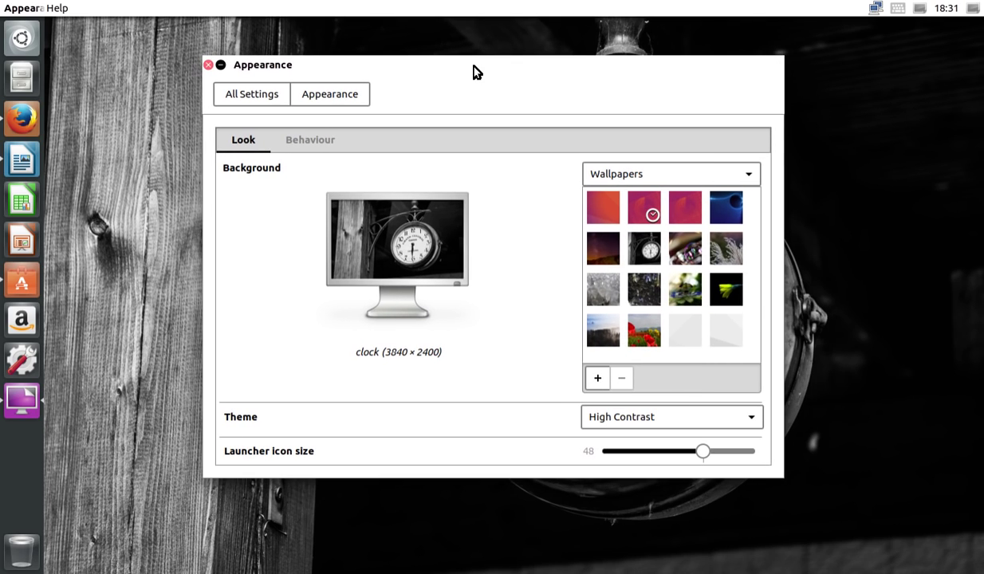
- Restore the default Ambiance theme, then show the Behaviour options
click(672, 415)
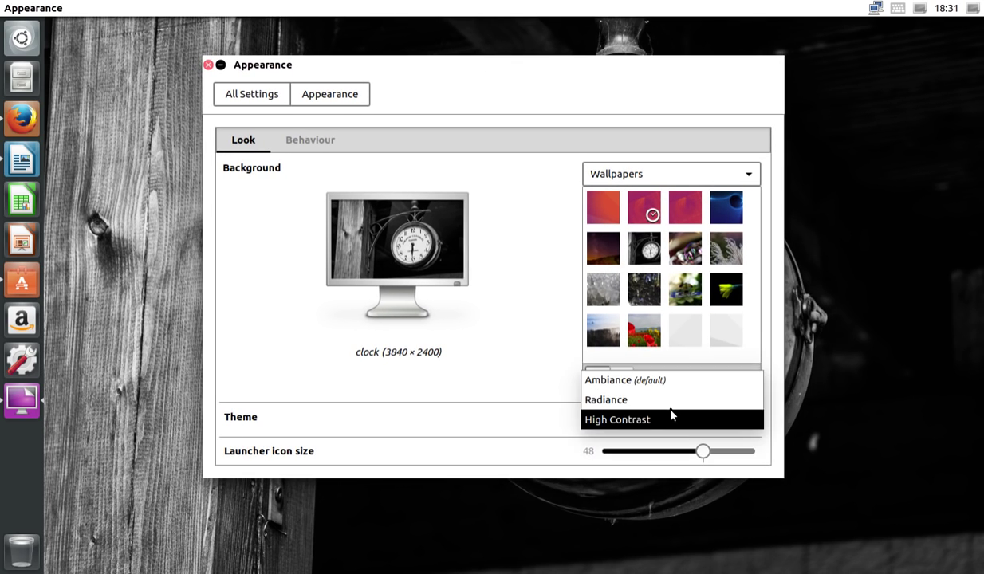
click(644, 380)
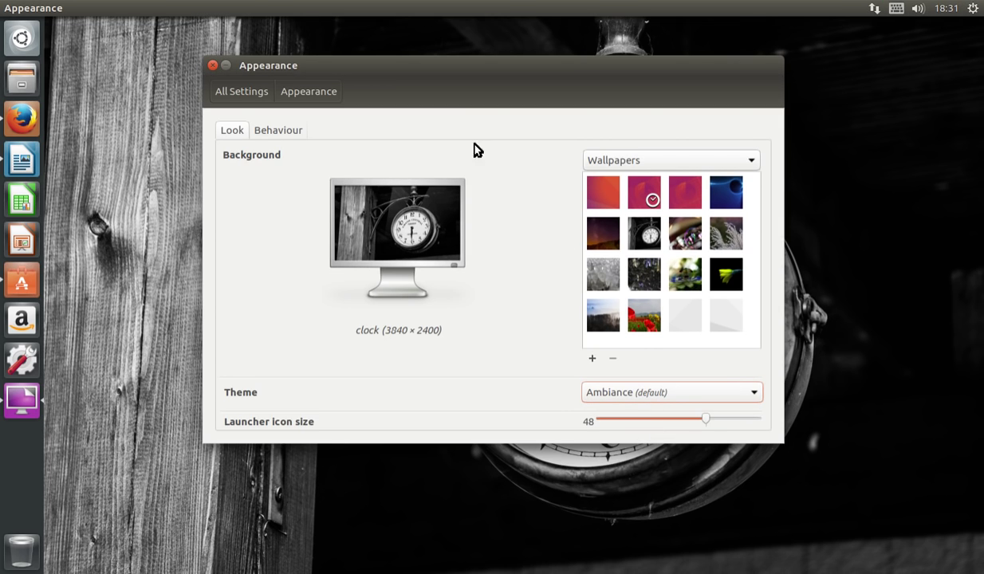
drag(444, 74, 459, 83)
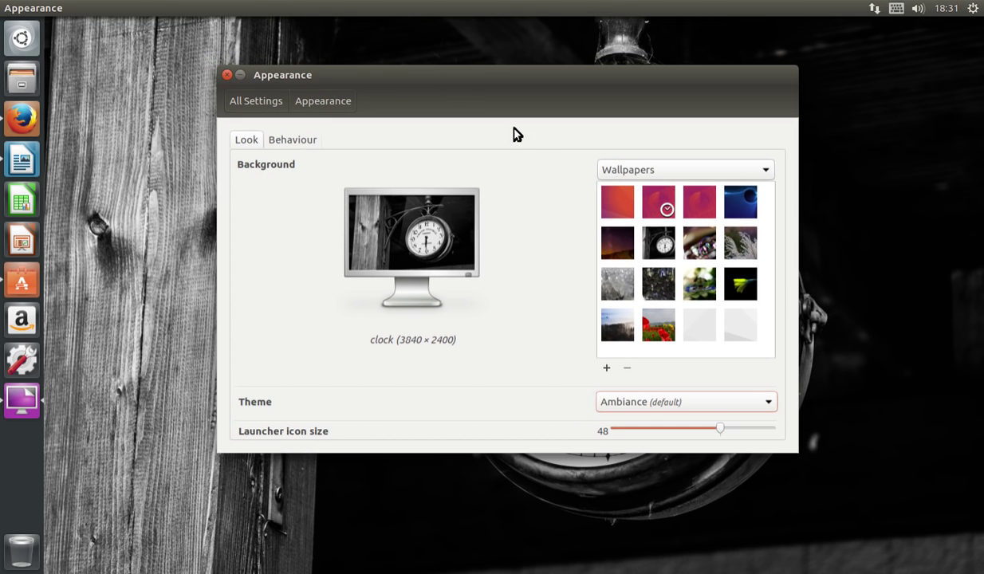
click(648, 405)
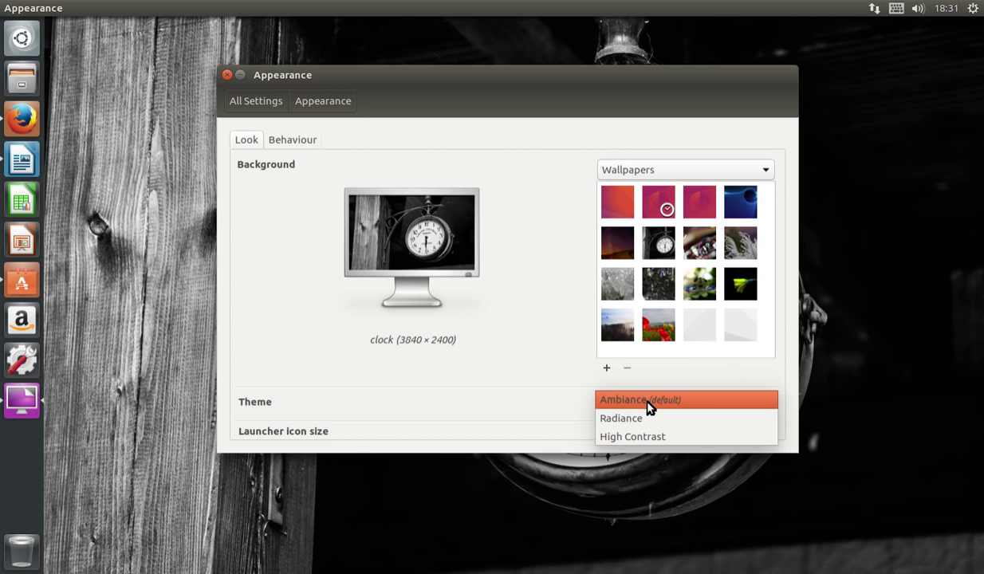
click(645, 400)
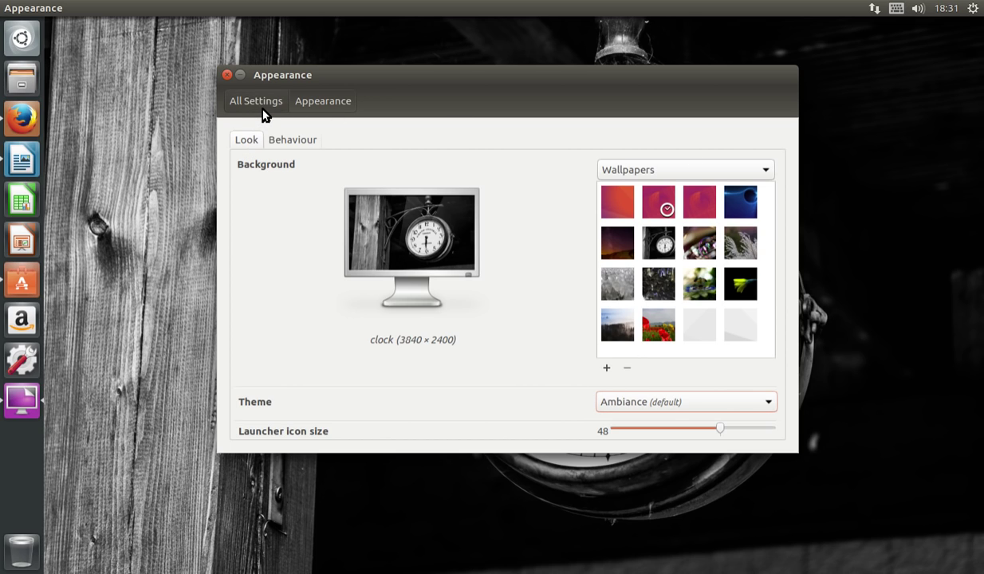
click(286, 135)
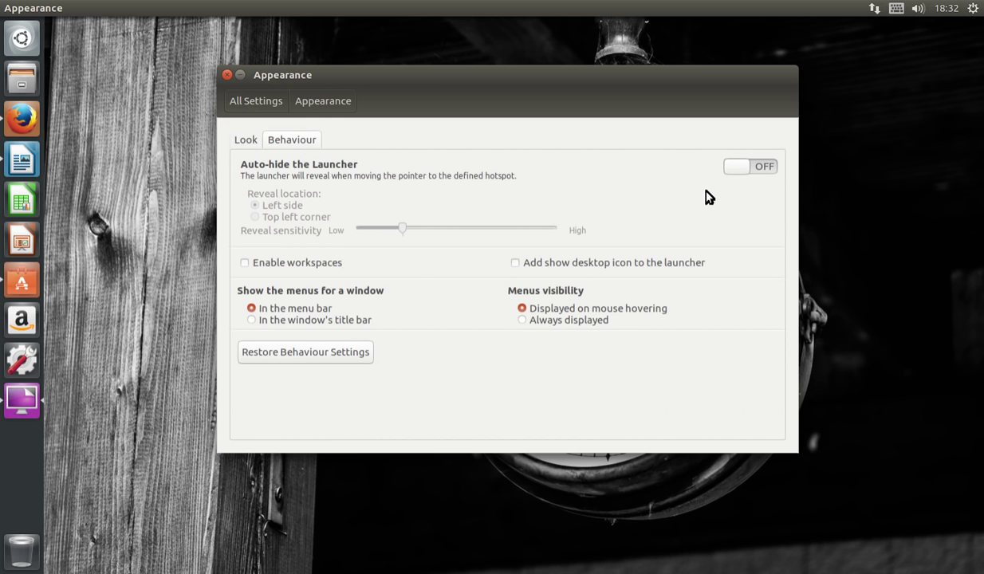
- Turn 'Auto-hide the Launcher' on to test it, then switch it back off
click(740, 174)
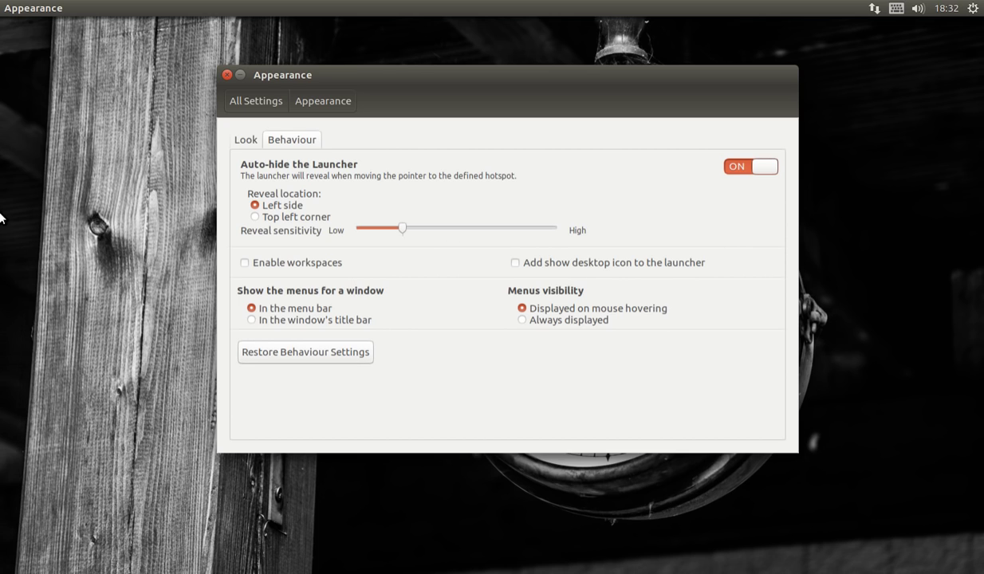
click(765, 167)
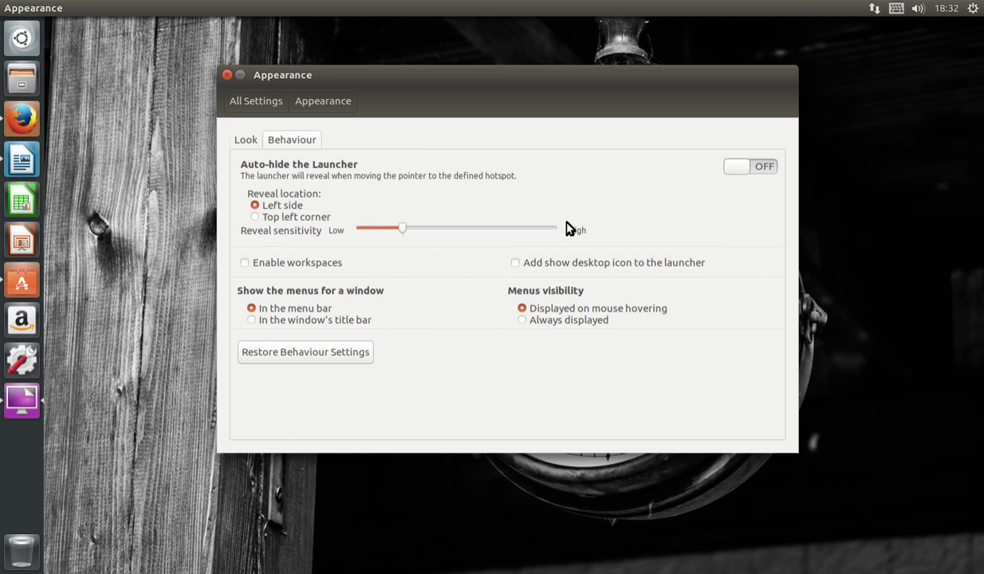
- On the Look options, shrink the launcher icon size to 30, then restore it to 48
click(253, 141)
drag(721, 426, 659, 426)
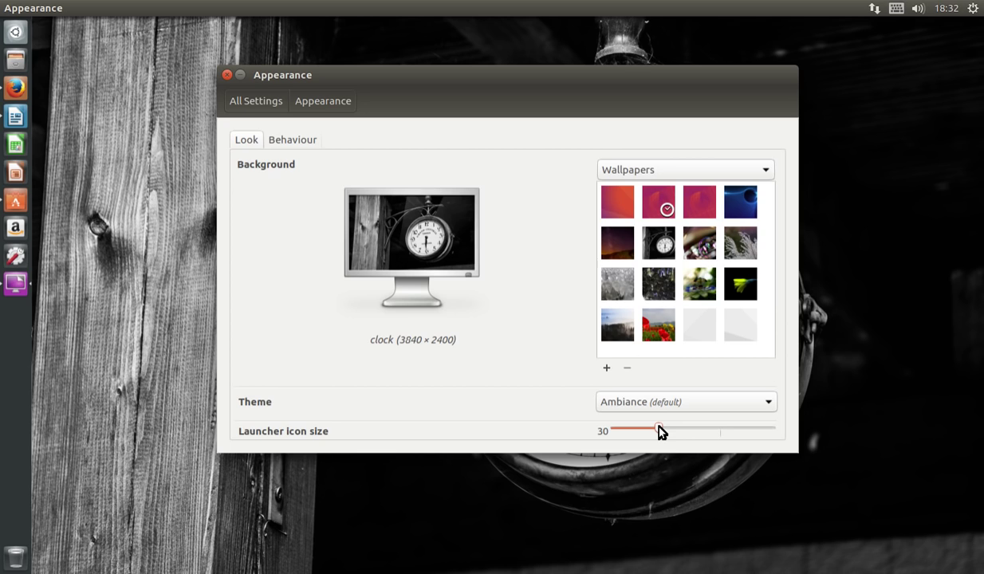
drag(659, 427, 724, 430)
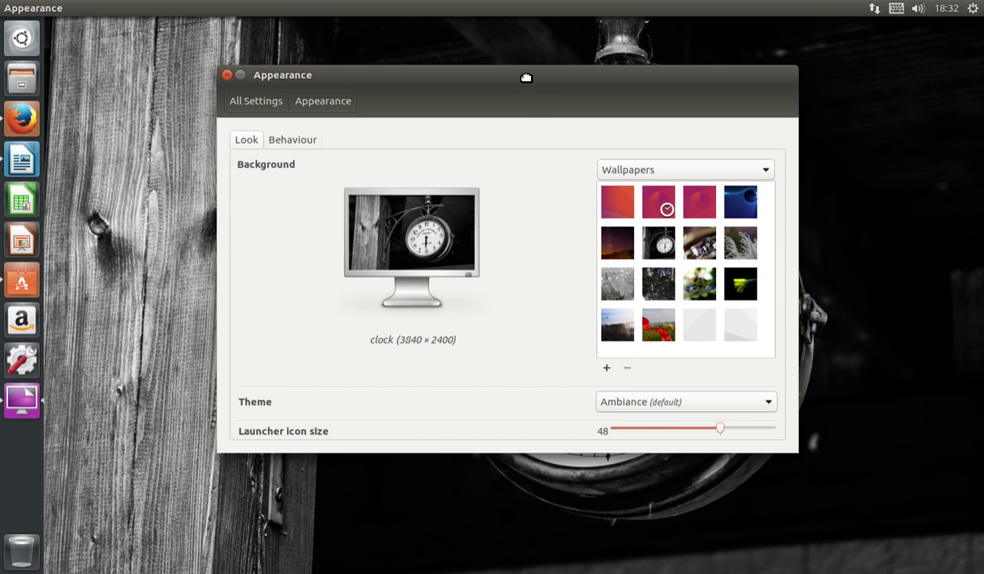
drag(501, 72, 498, 80)
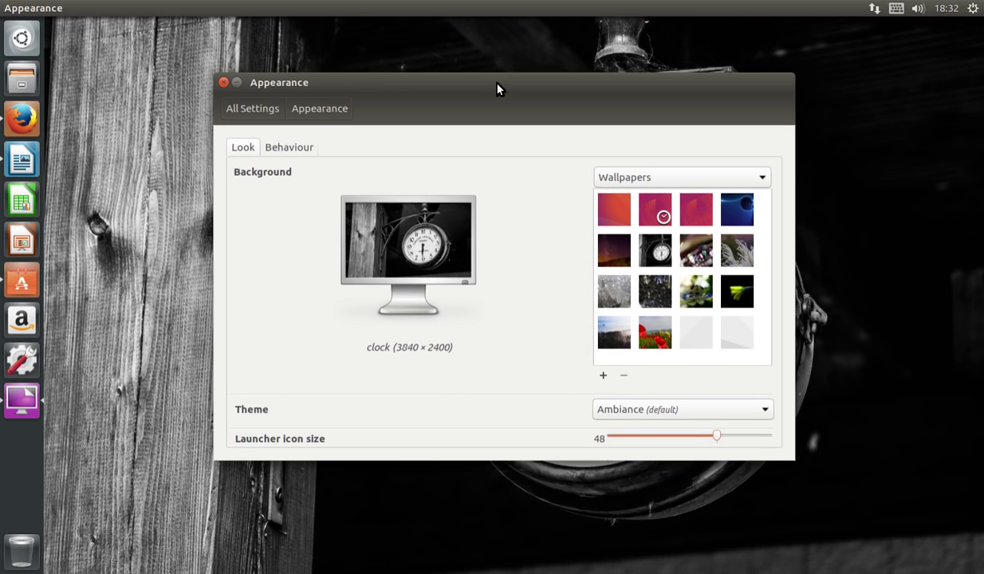
- Bring up the Ubuntu 16.10 release notes in Firefox, browse its menus, then minimize it
click(21, 119)
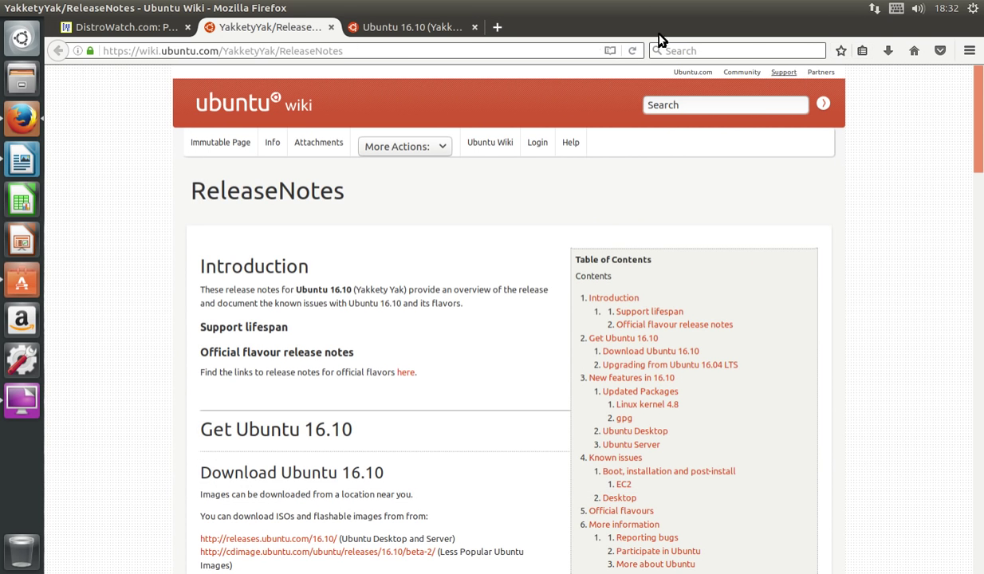
mouse_move(629, 8)
mouse_move(107, 12)
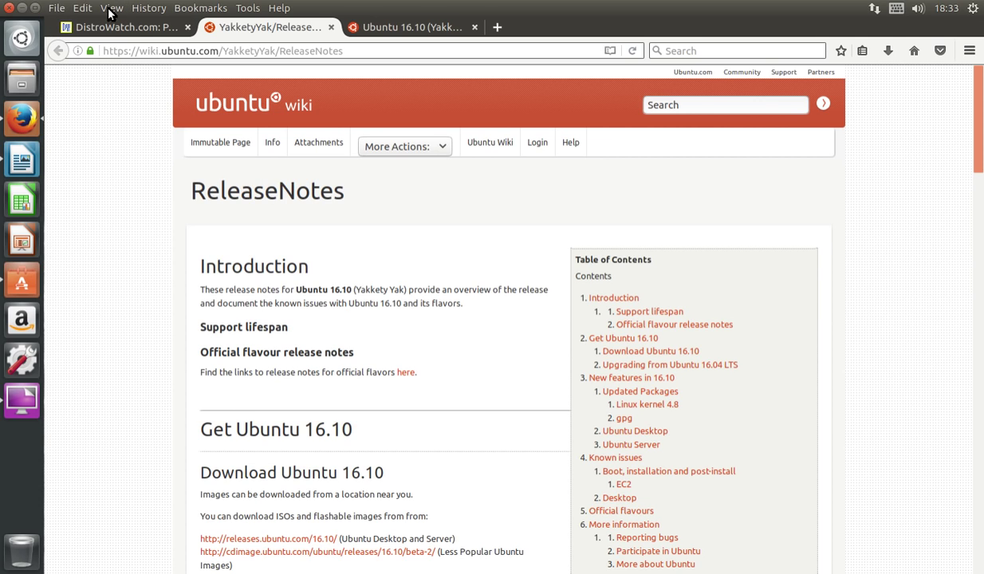
click(59, 9)
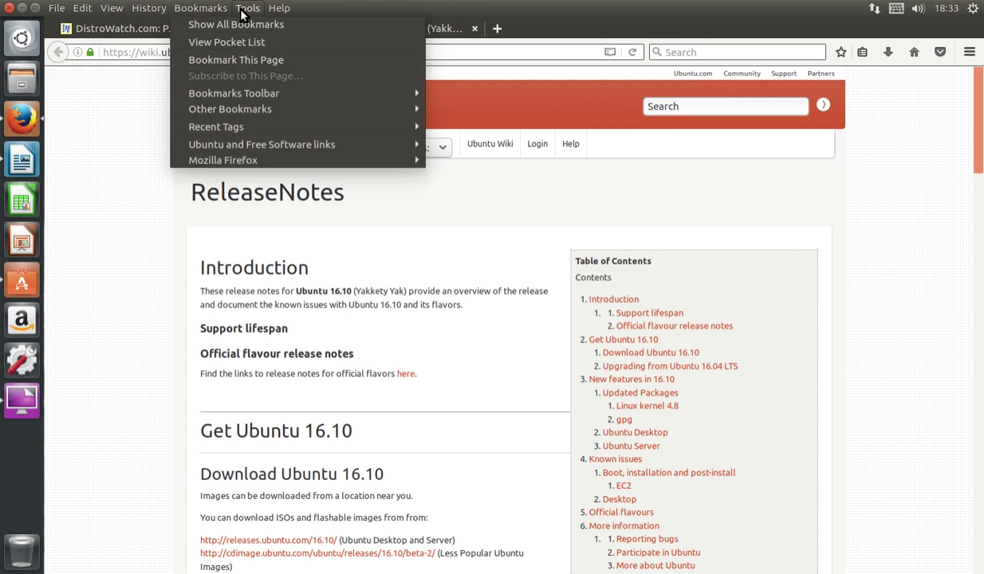
click(54, 9)
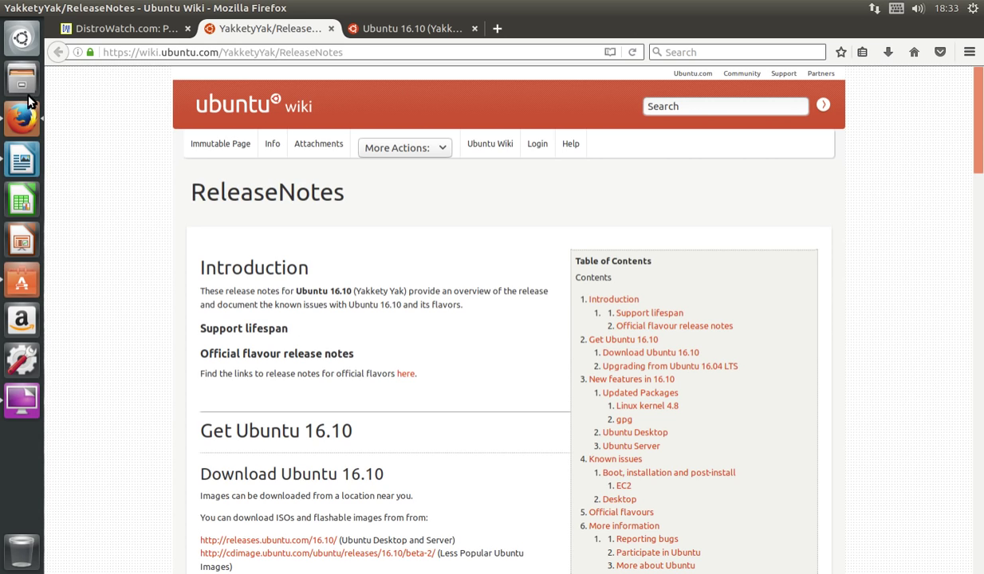
click(22, 8)
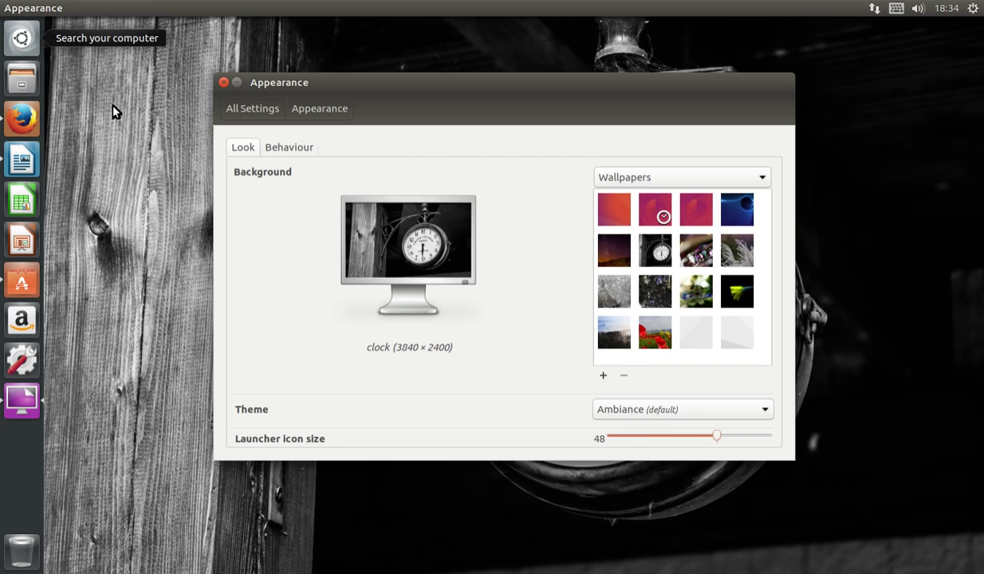
- Unfocus the Appearance window and return to the All Settings overview
click(145, 142)
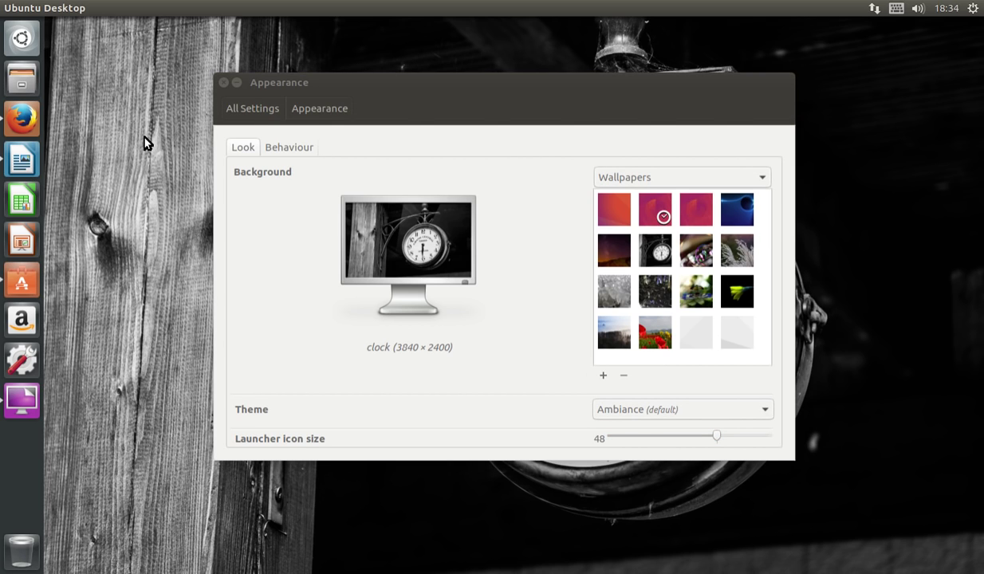
click(251, 106)
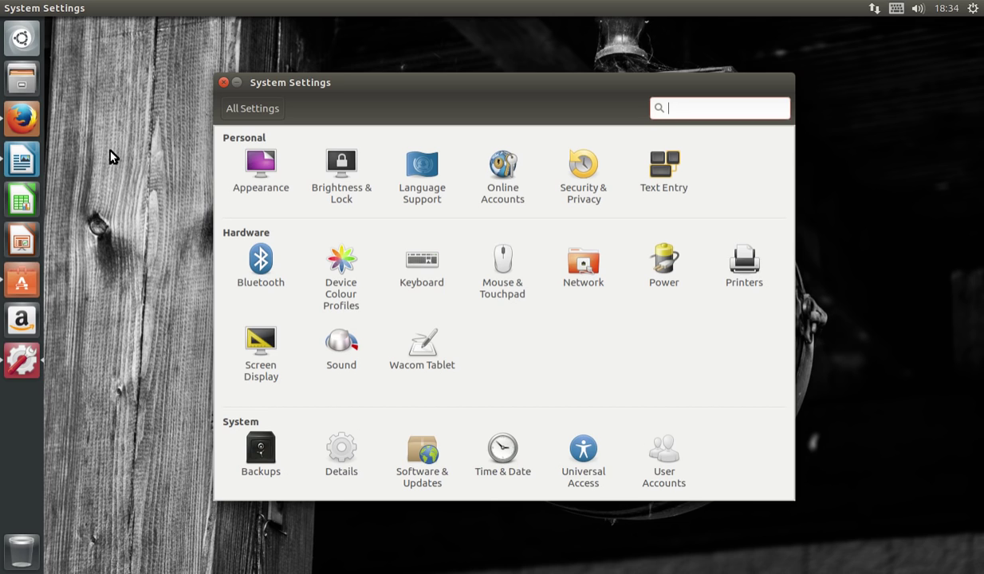
- Reopen Appearance, nudge its window slightly left, then go back to All Settings
click(256, 175)
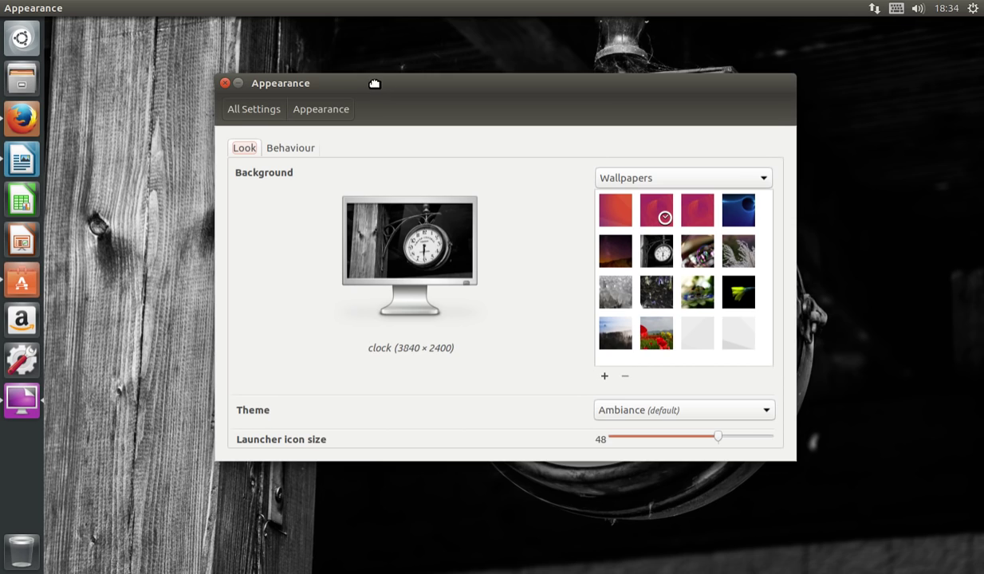
drag(378, 84, 365, 80)
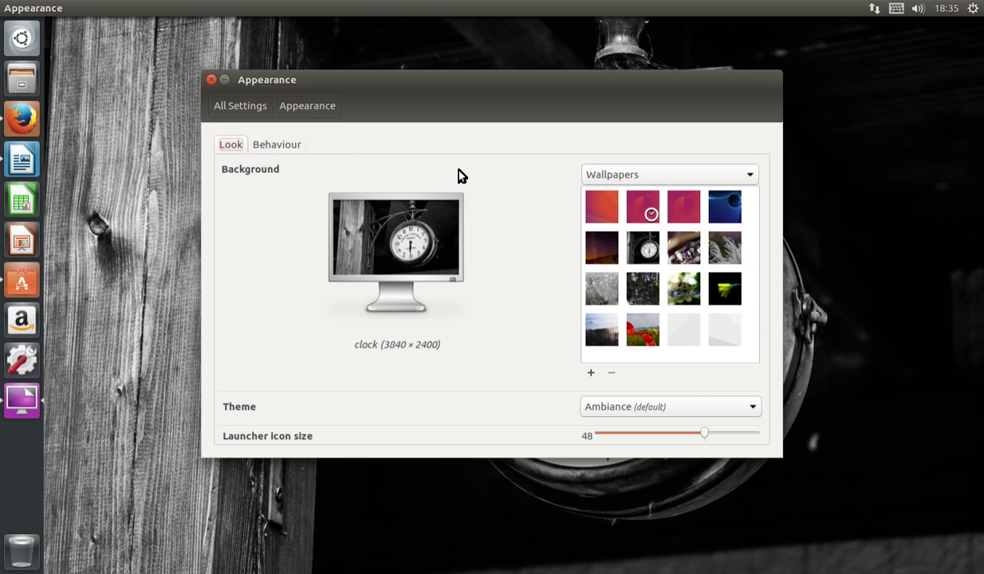
click(252, 114)
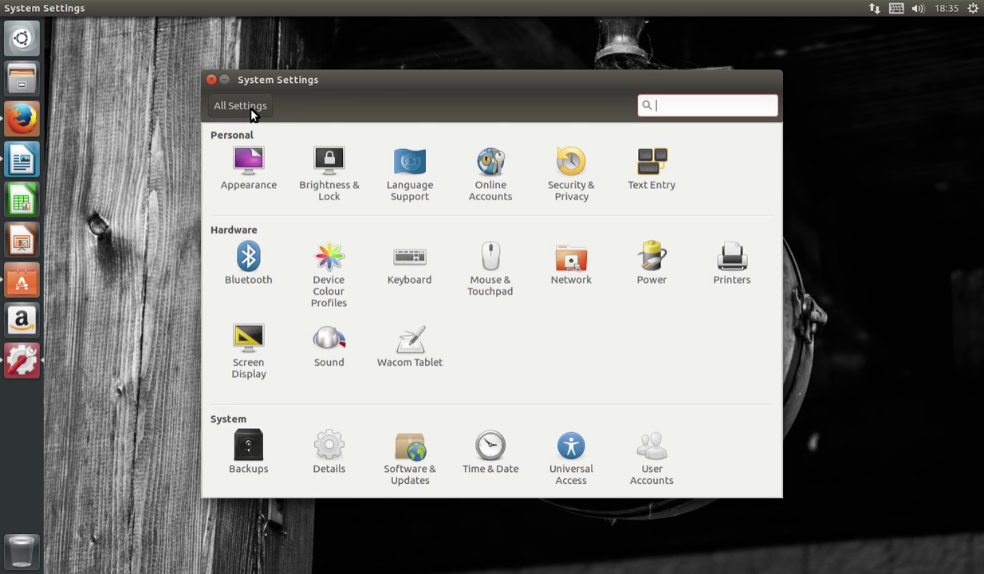